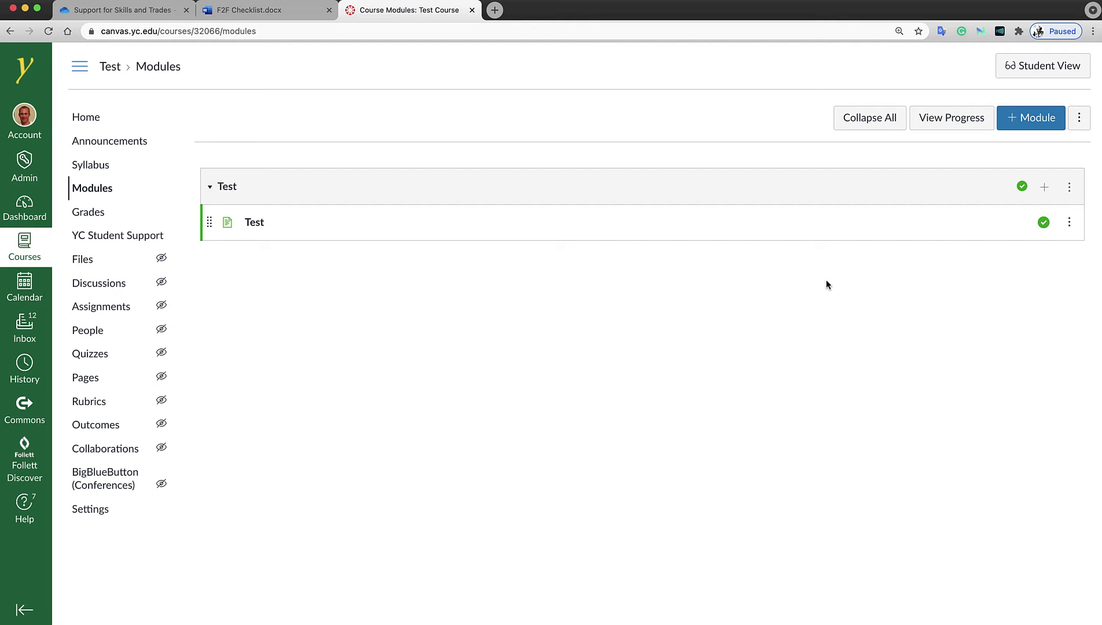
- Go to the Yavapai College website in a new browser tab and bring up its site search
click(495, 10)
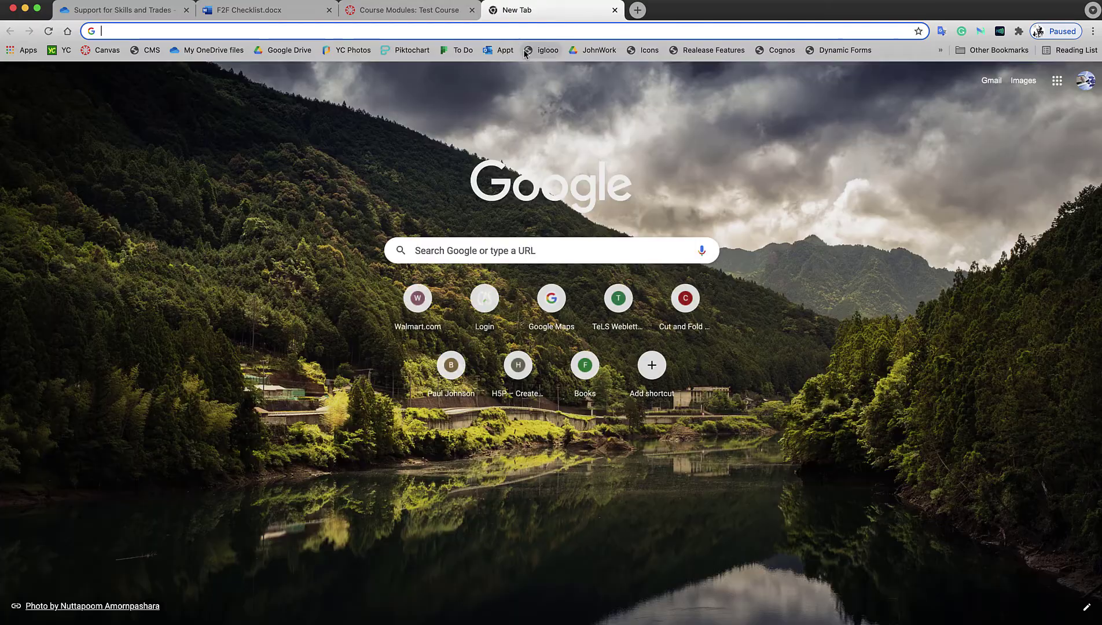
click(61, 49)
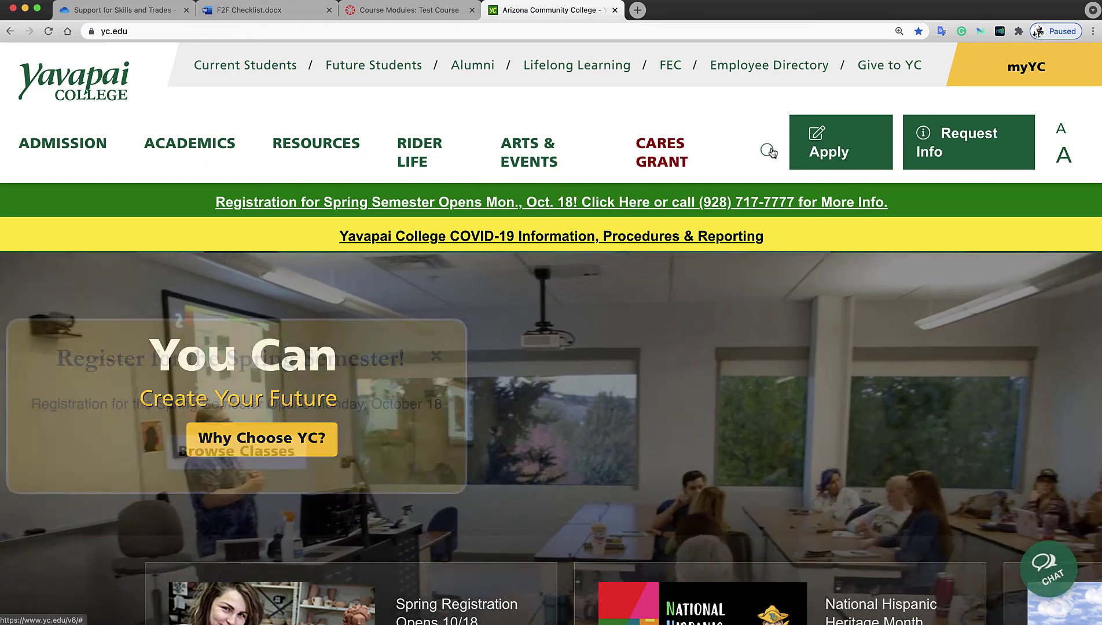
click(770, 152)
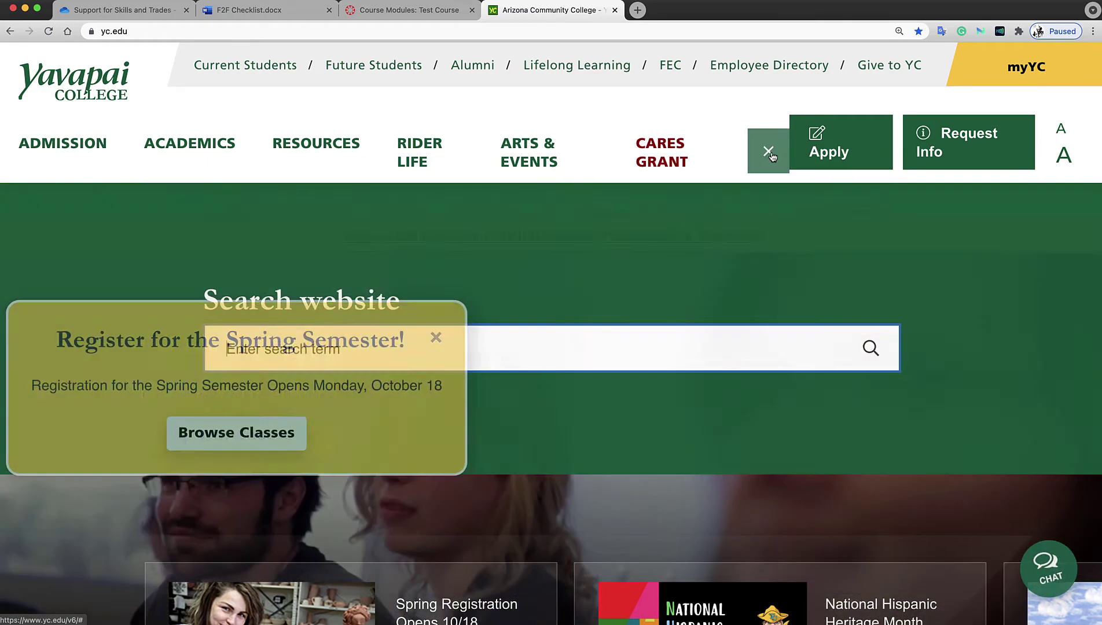
click(768, 153)
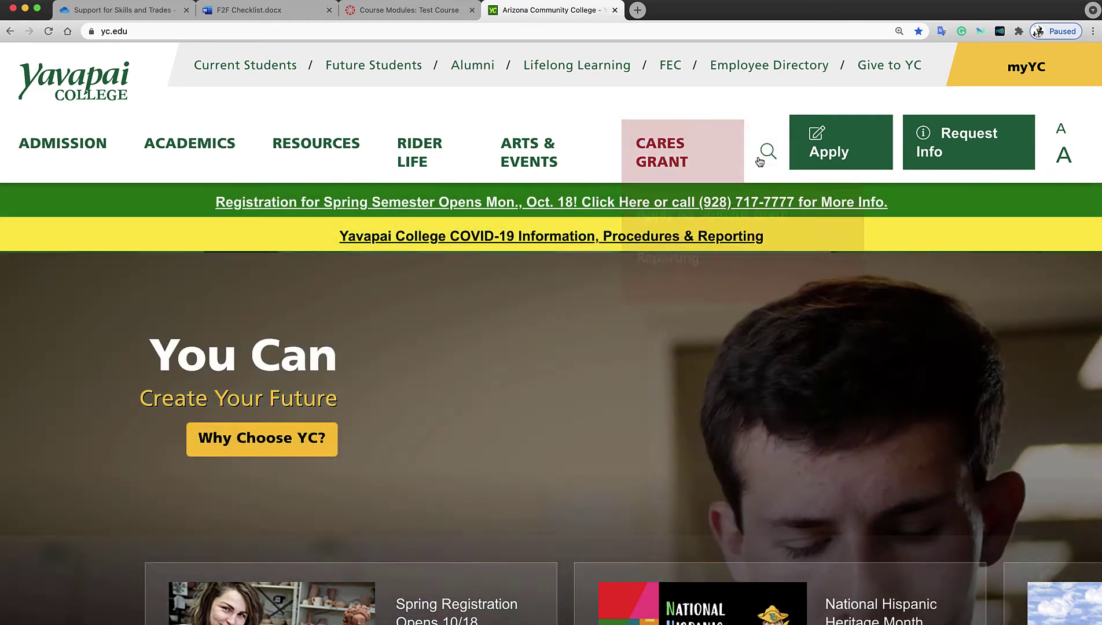
click(760, 162)
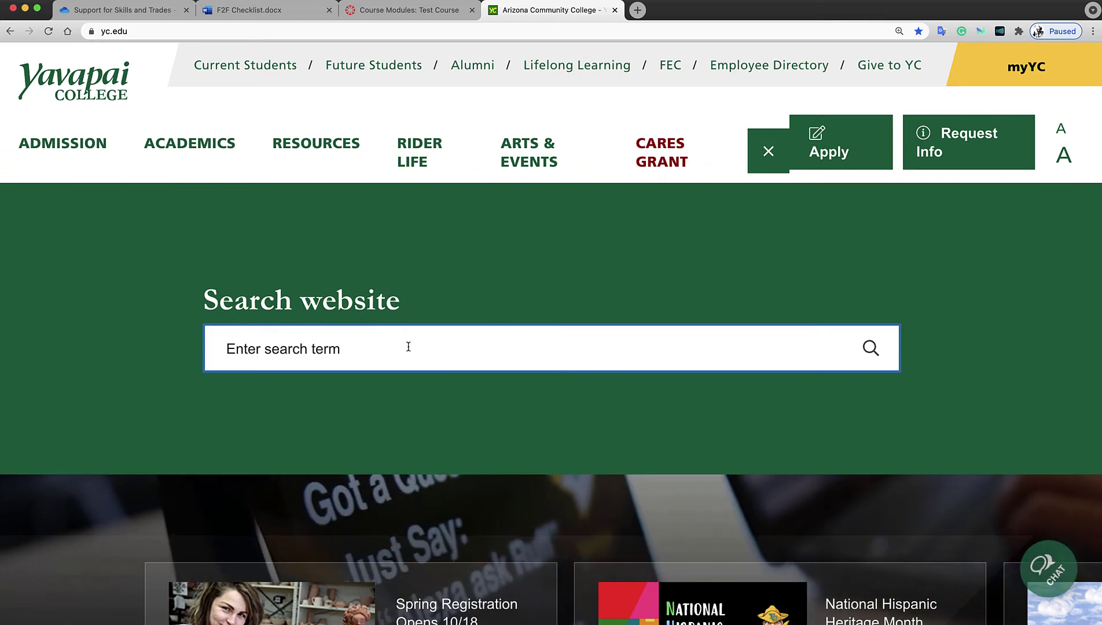
- Search the site for 'syllabus template' and open the Syllabus Development page down to Resources
text(sylla)
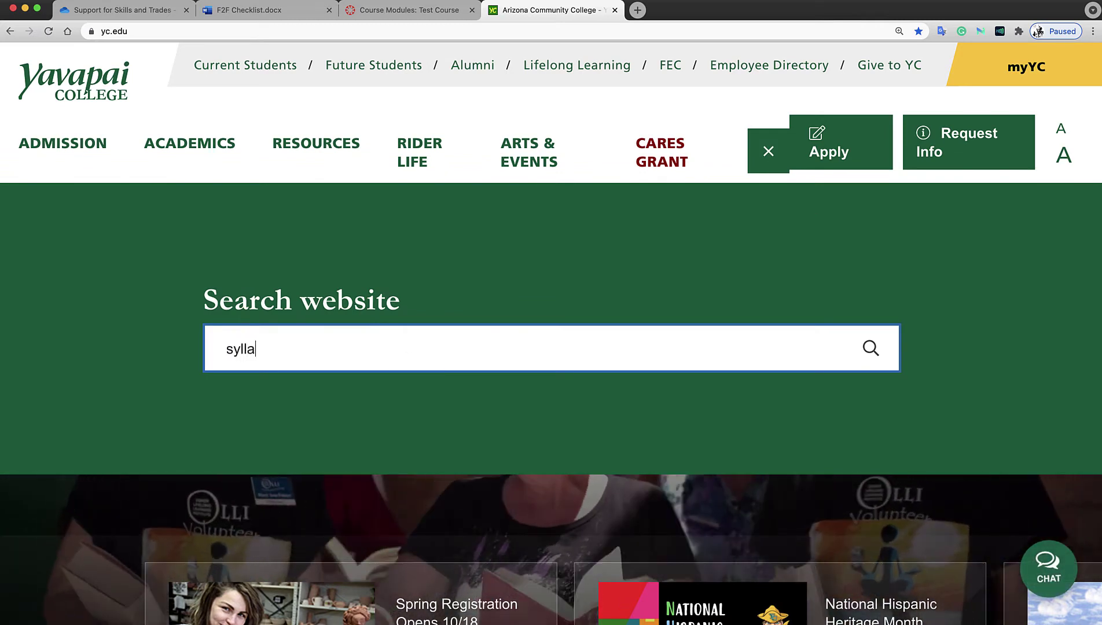
text(bus template)
key(Return)
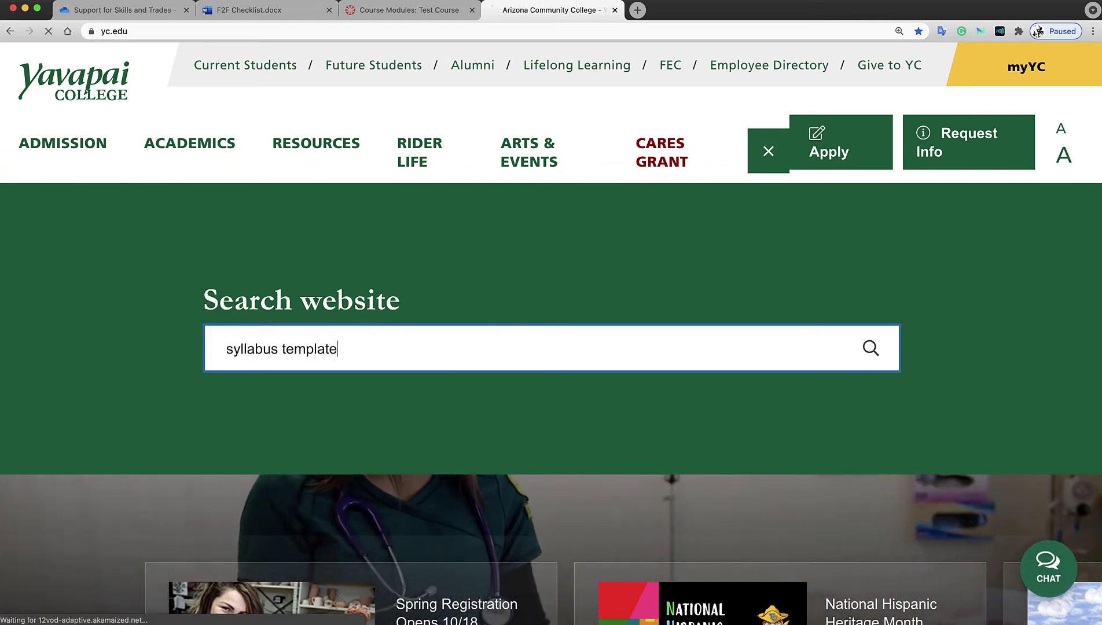
scroll(418, 406, down, 3)
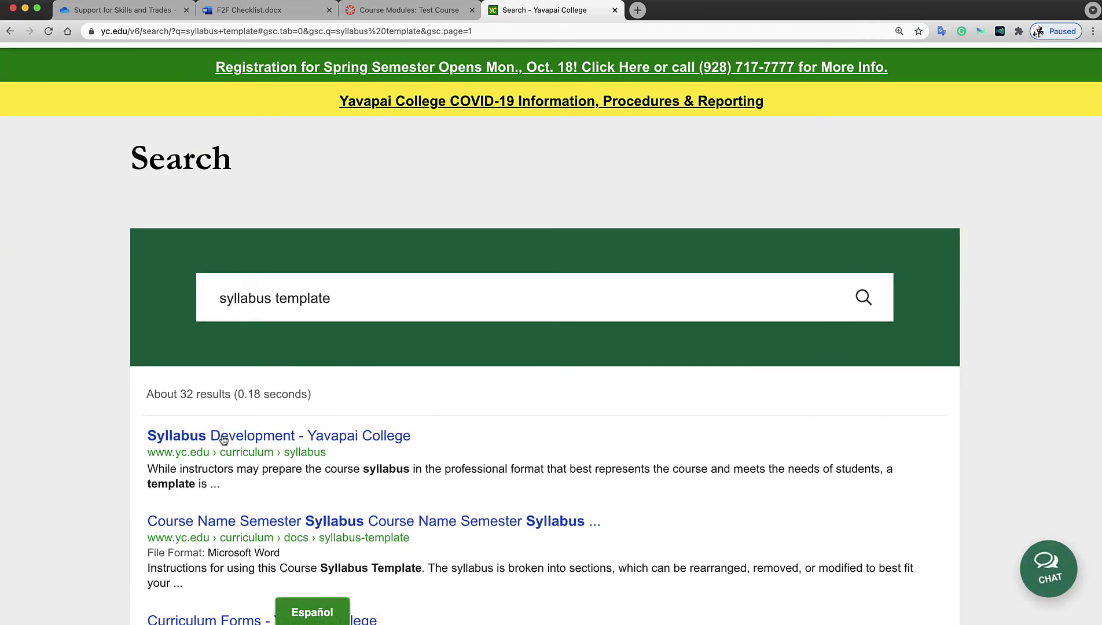
click(252, 439)
scroll(777, 386, down, 5)
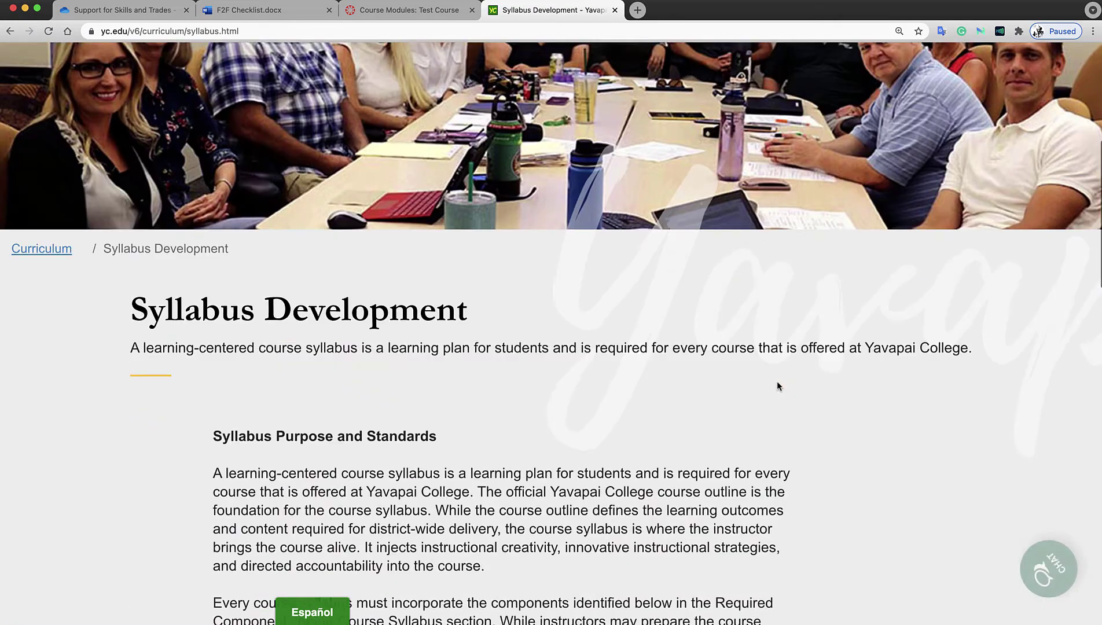
scroll(776, 382, down, 15)
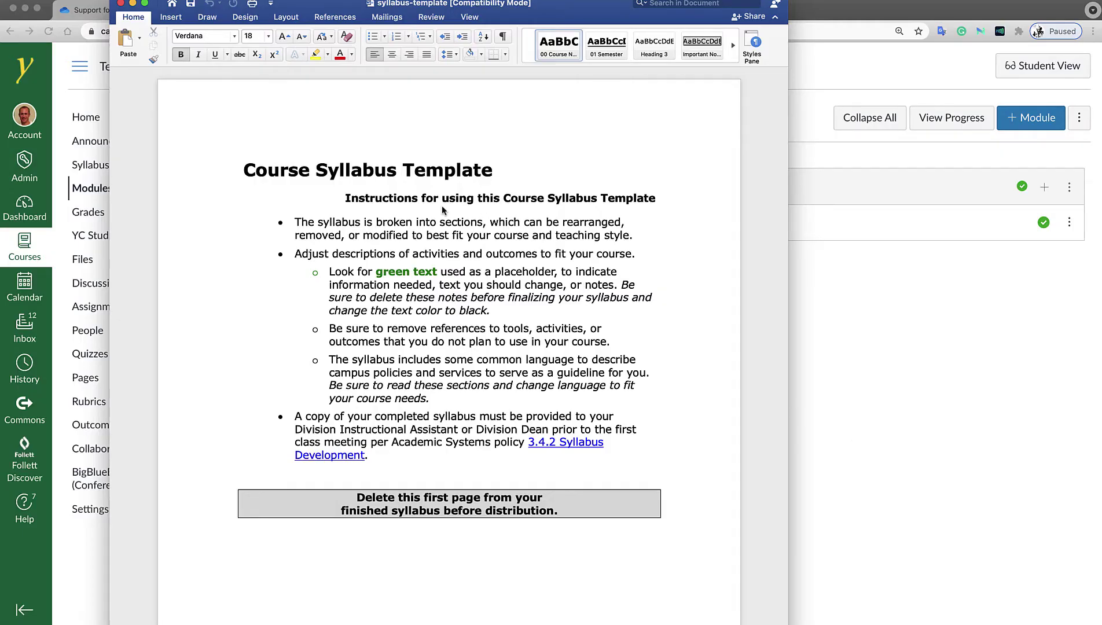
- Read syllabus-template.doc in Word from the instructions page down to the Part 2 and Part 3 headings
scroll(442, 206, down, 5)
scroll(357, 168, up, 5)
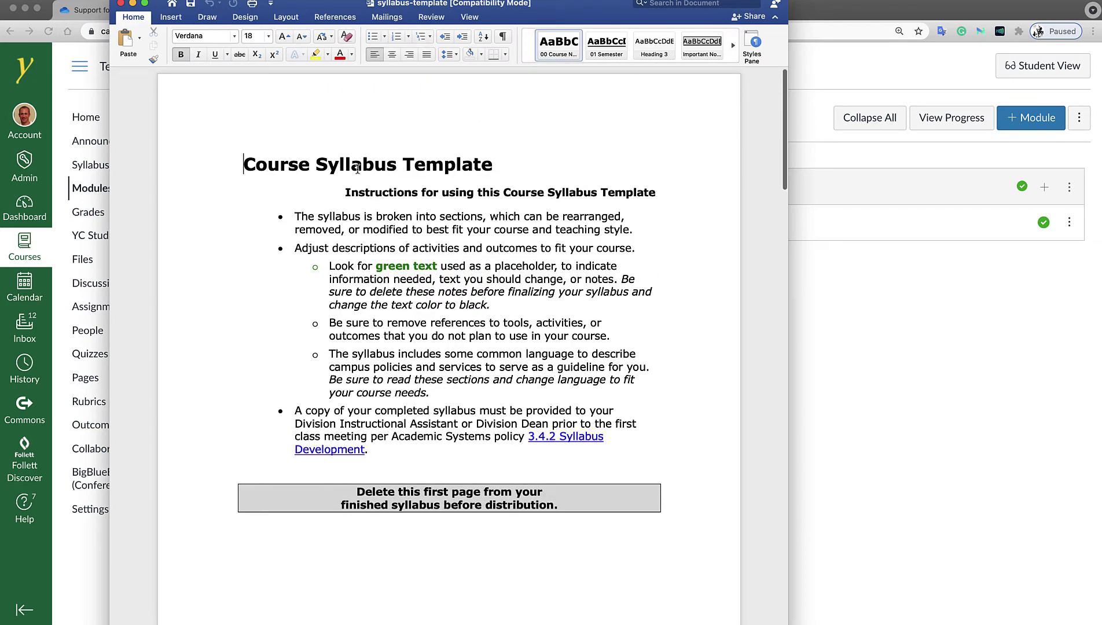
scroll(583, 399, down, 5)
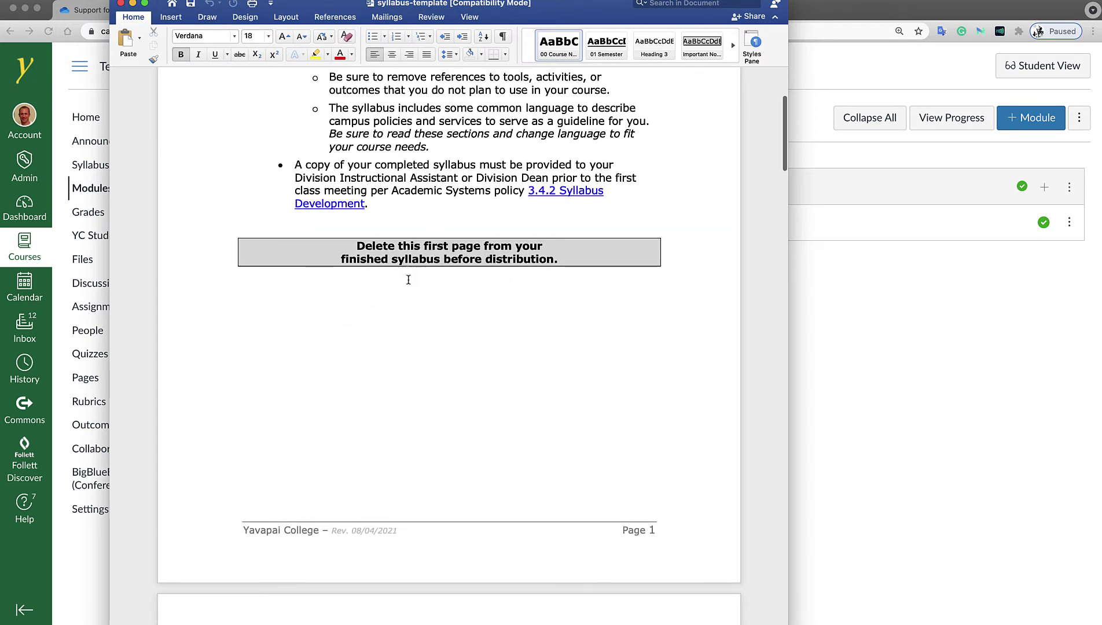
scroll(478, 275, down, 10)
scroll(480, 272, down, 1)
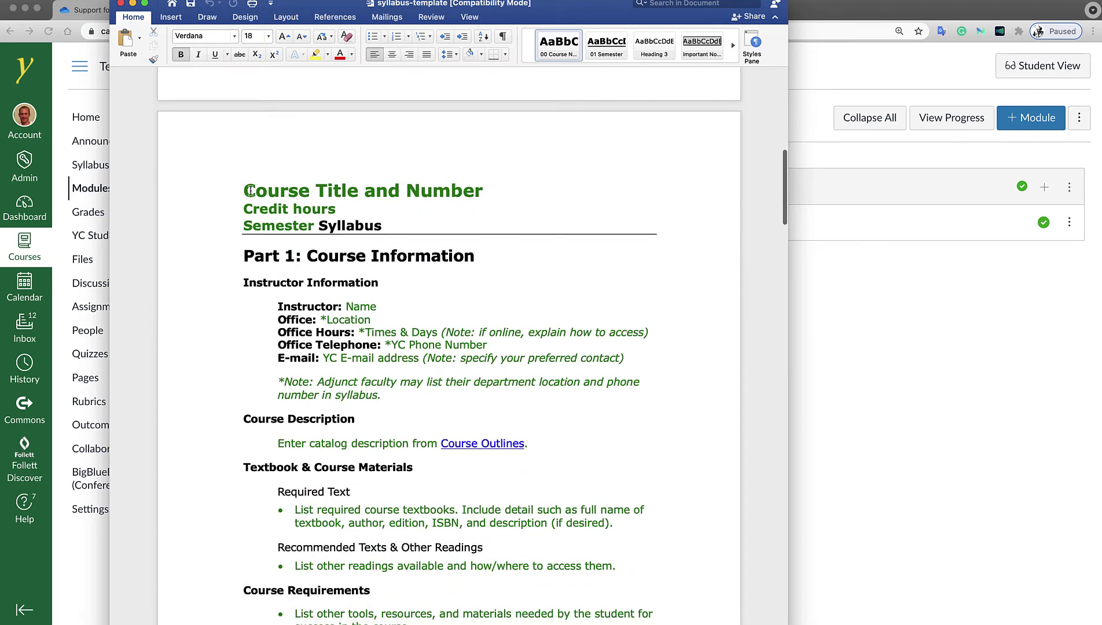
scroll(364, 207, down, 1)
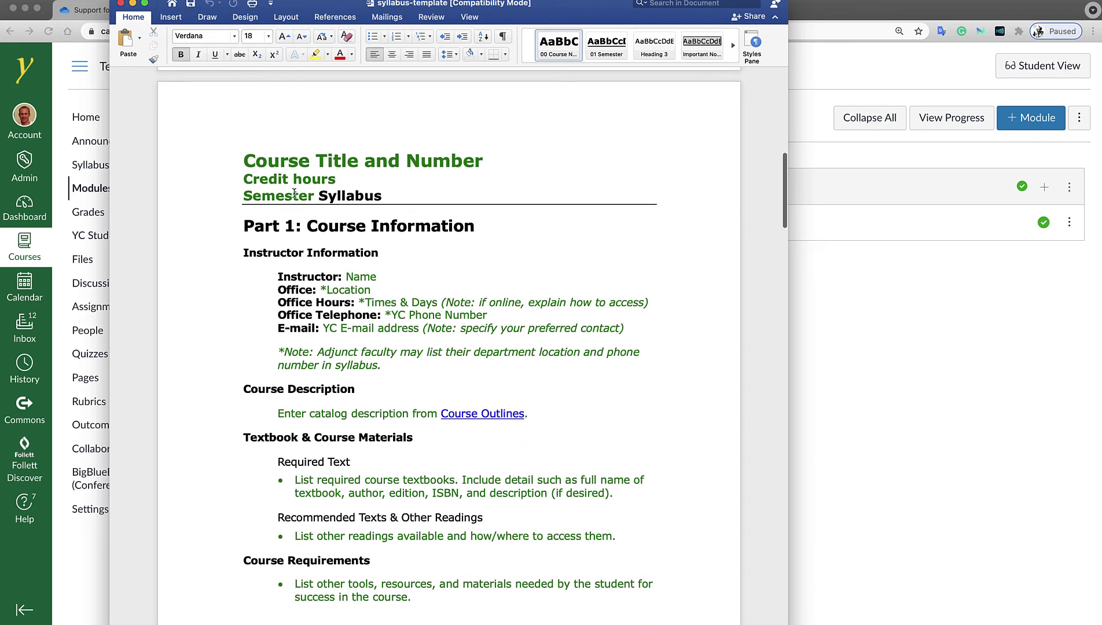
scroll(302, 196, down, 3)
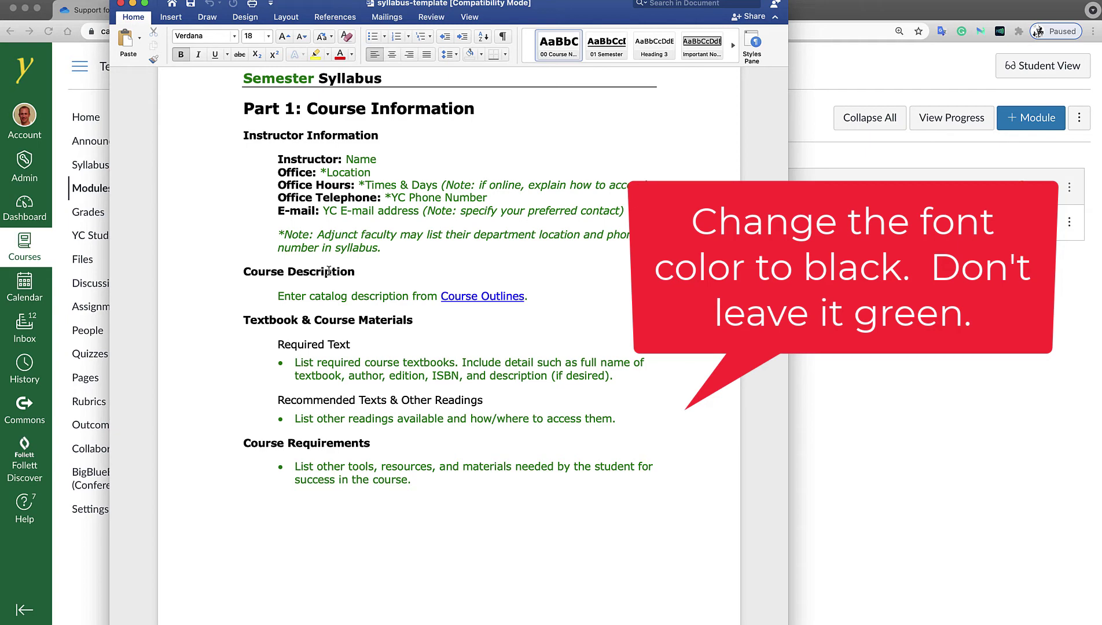
scroll(329, 271, down, 5)
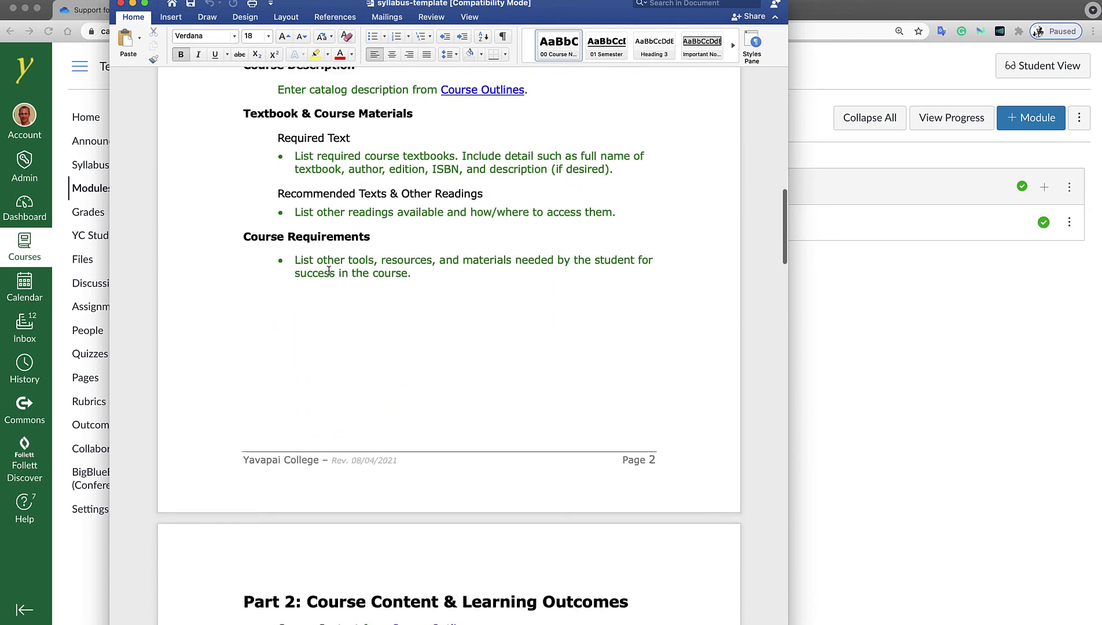
scroll(329, 271, down, 6)
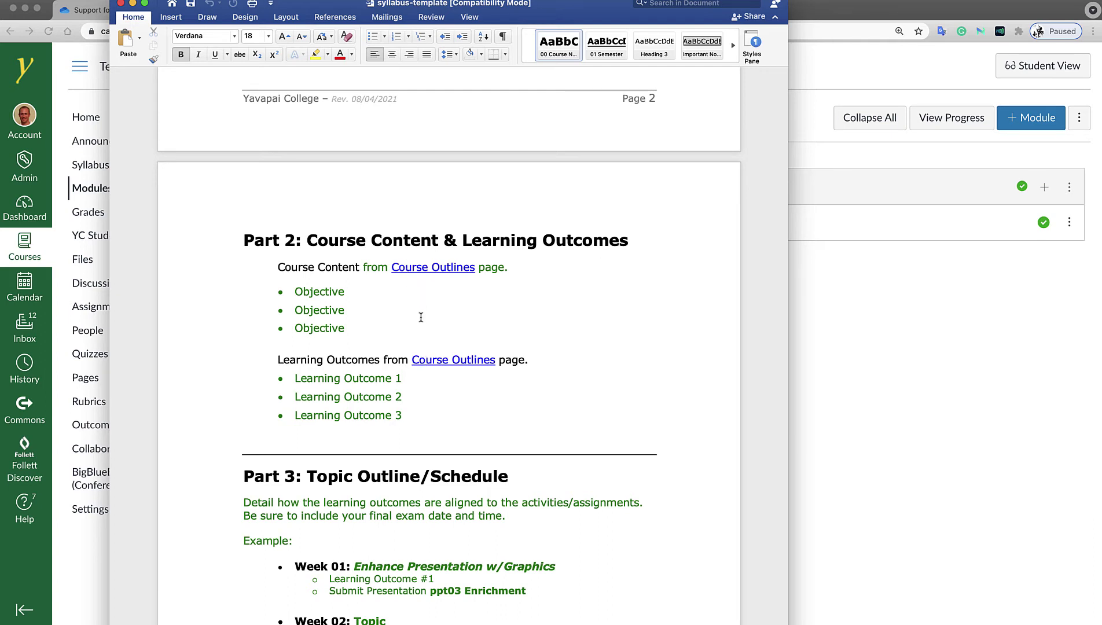
- Follow the Course Outlines link and search the course catalog for SPA101
click(416, 270)
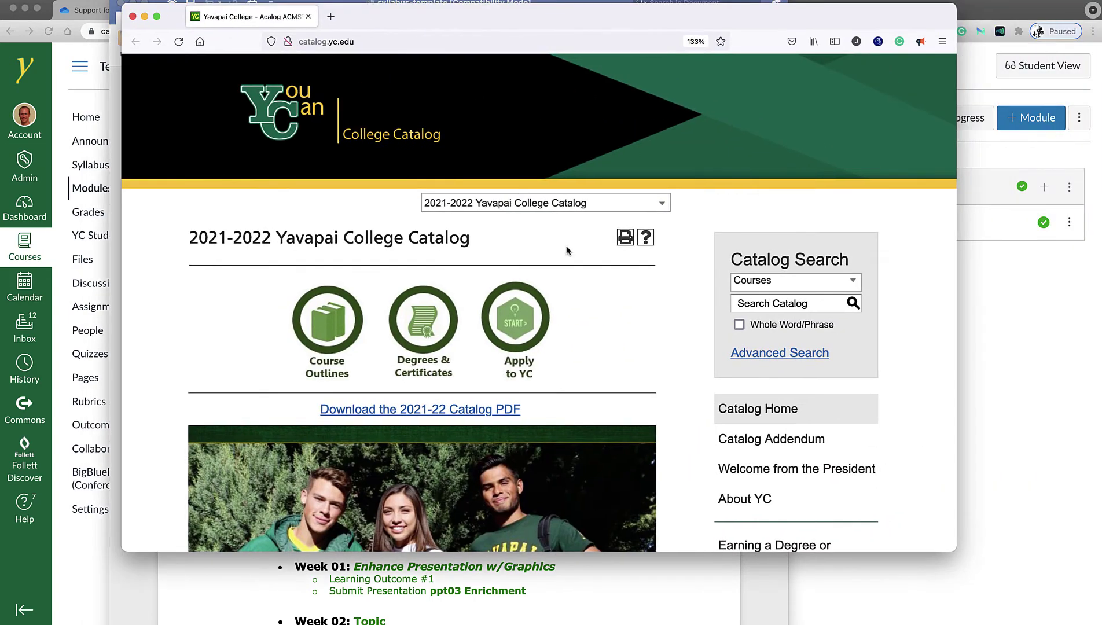
click(759, 303)
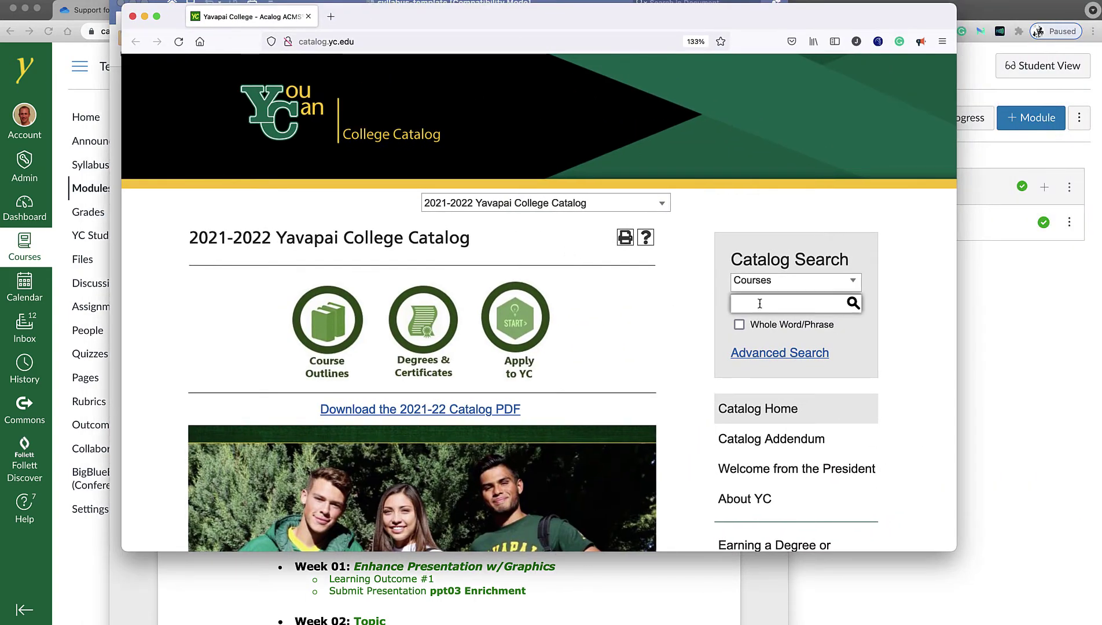
text(SPA)
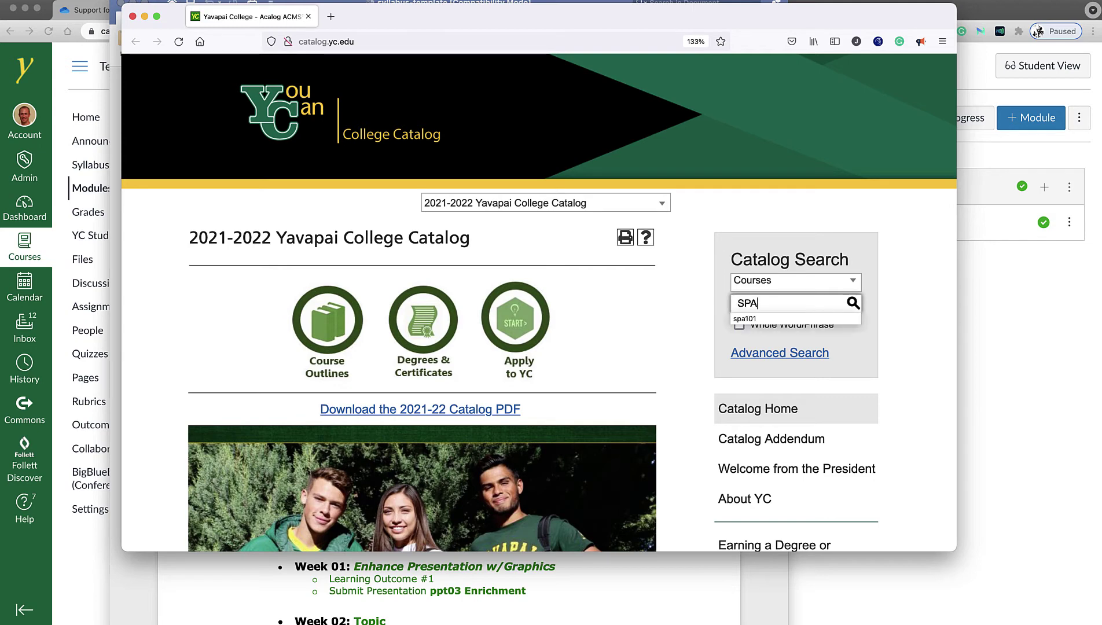
text(101)
key(Return)
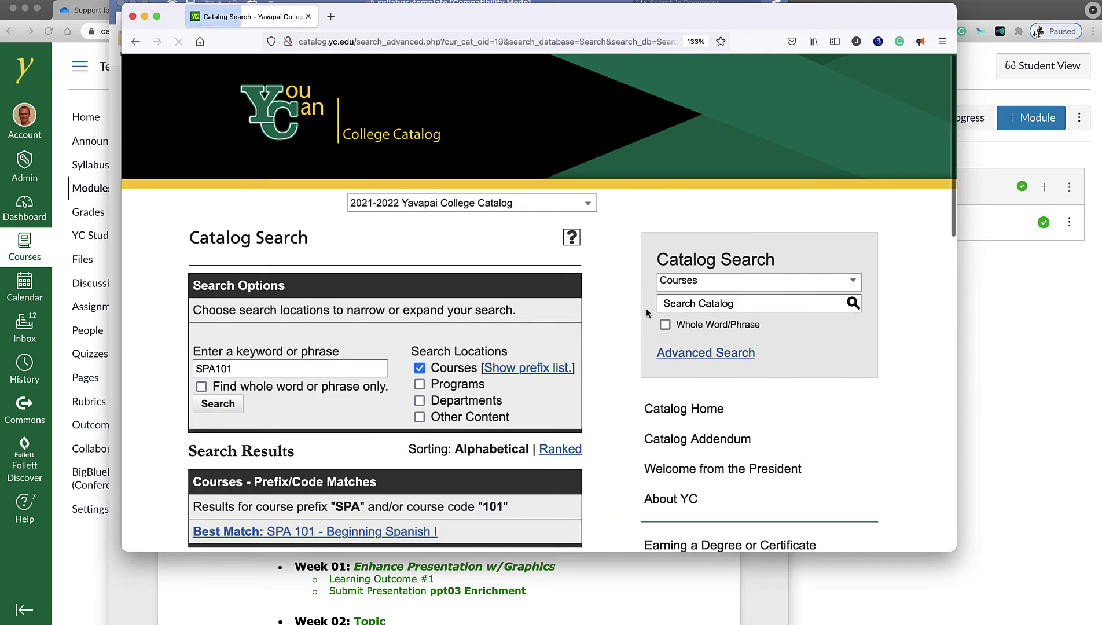
- Review the expanded SPA 101 Beginning Spanish I outline, then close the catalog window
scroll(417, 367, down, 3)
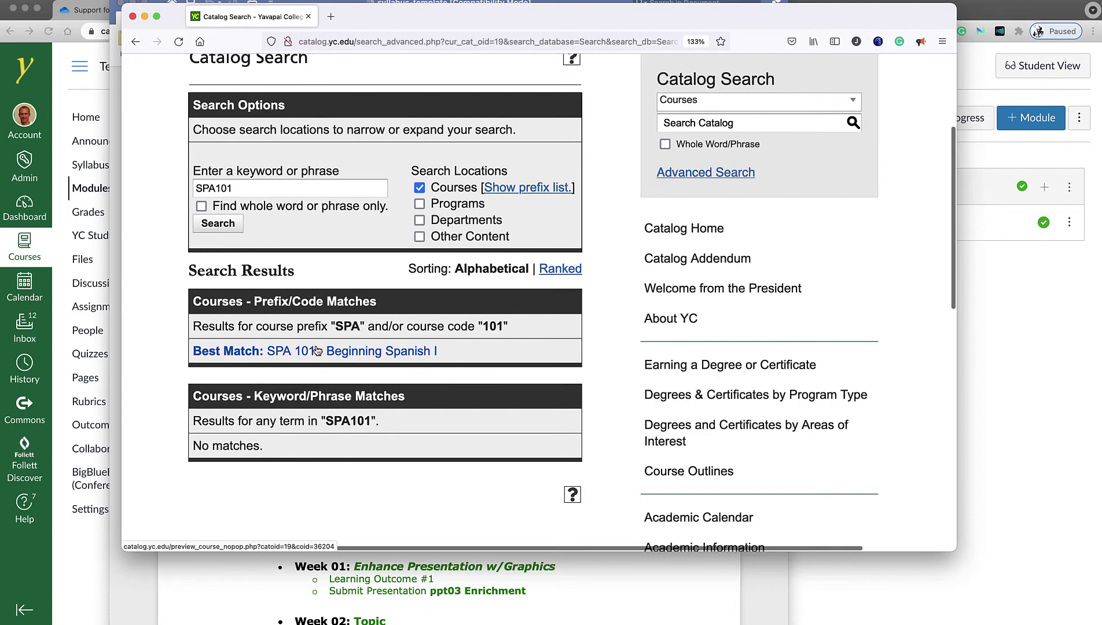
click(347, 352)
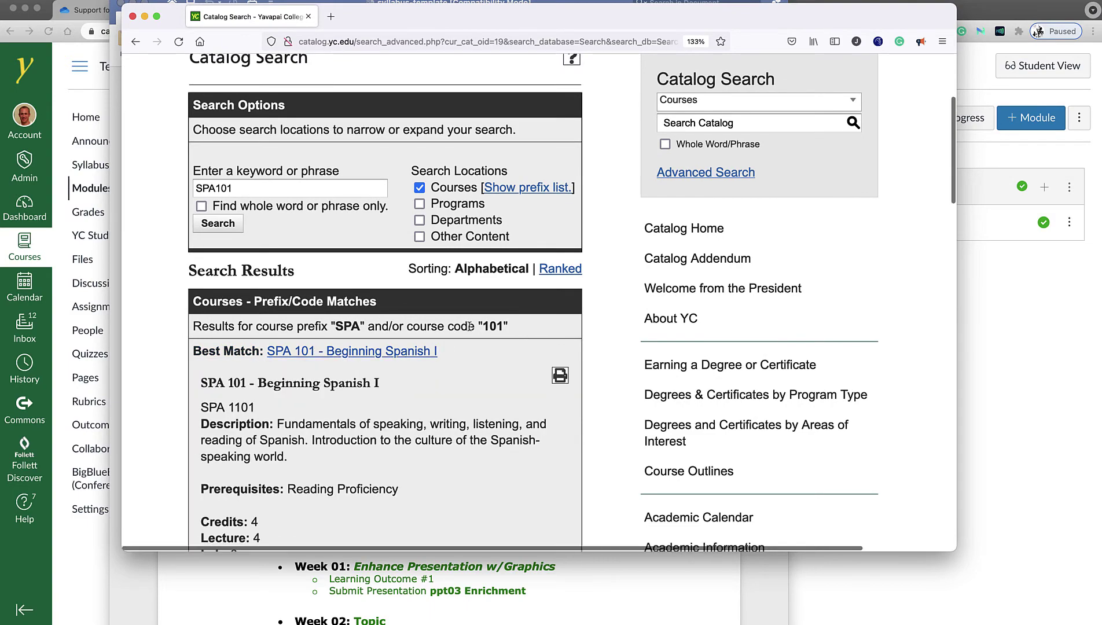
scroll(469, 325, down, 8)
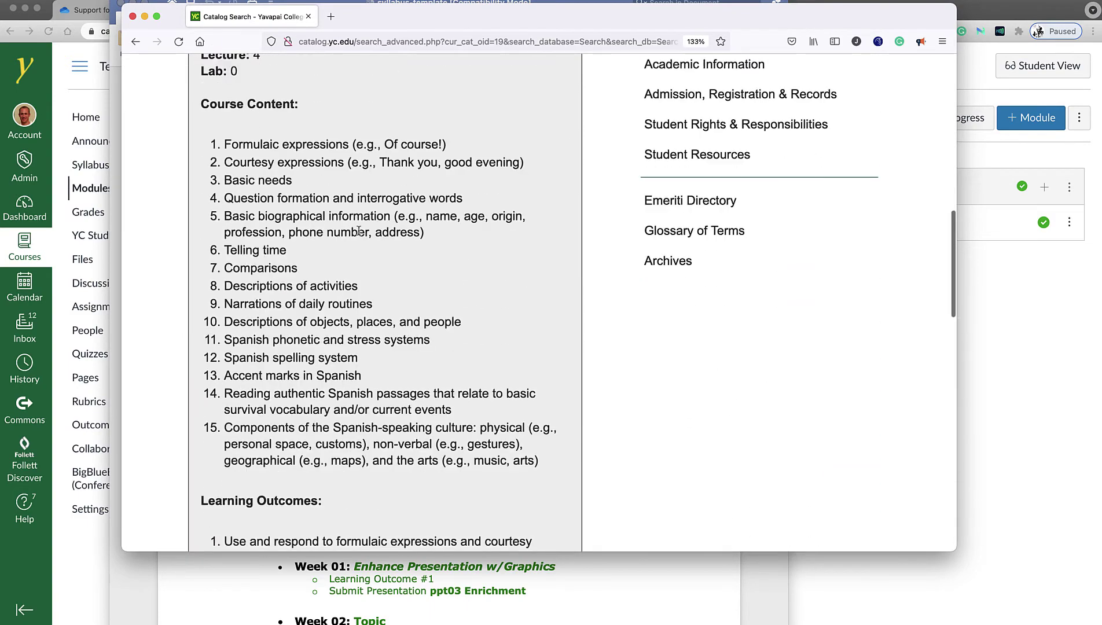
scroll(359, 231, down, 9)
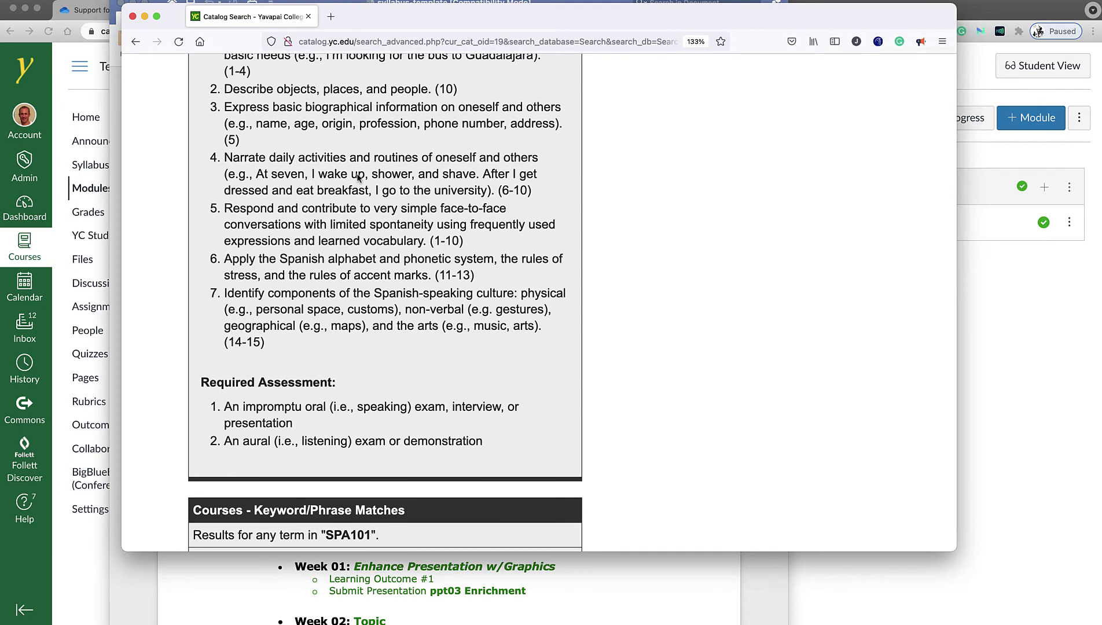
click(133, 16)
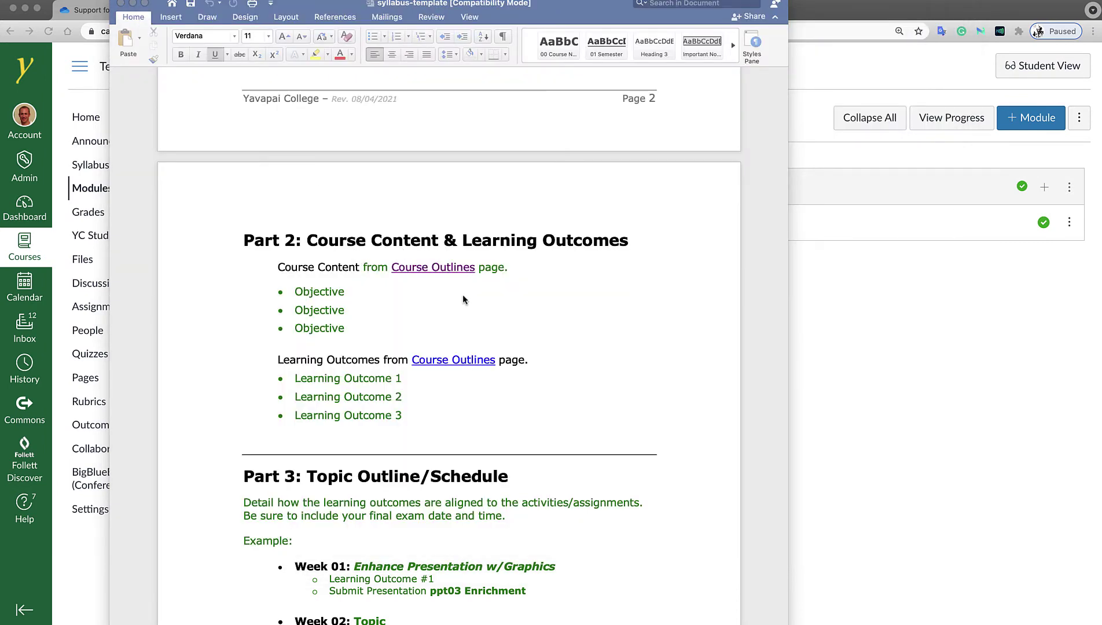
- Close Word, edit the Test course Syllabus, and choose Insert > Document > Upload Document
click(120, 4)
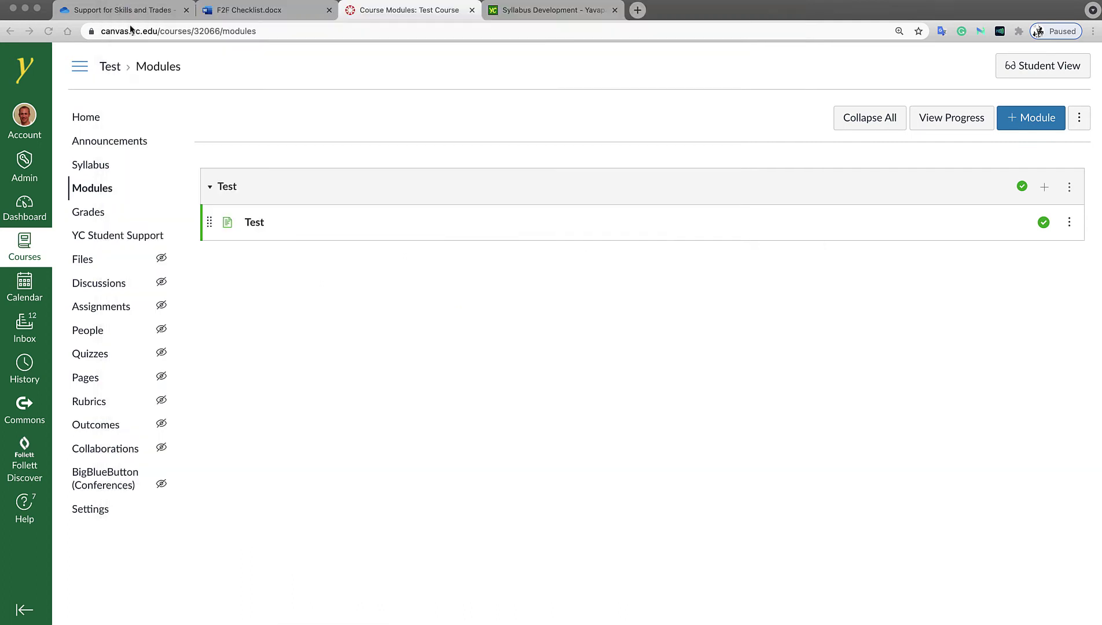
click(94, 166)
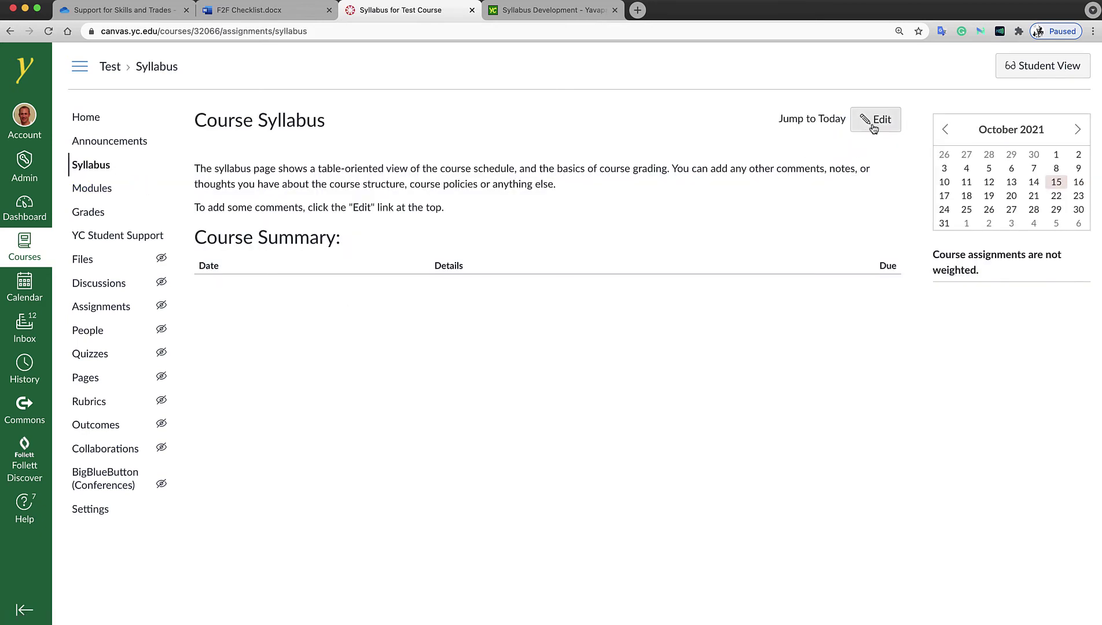
click(881, 121)
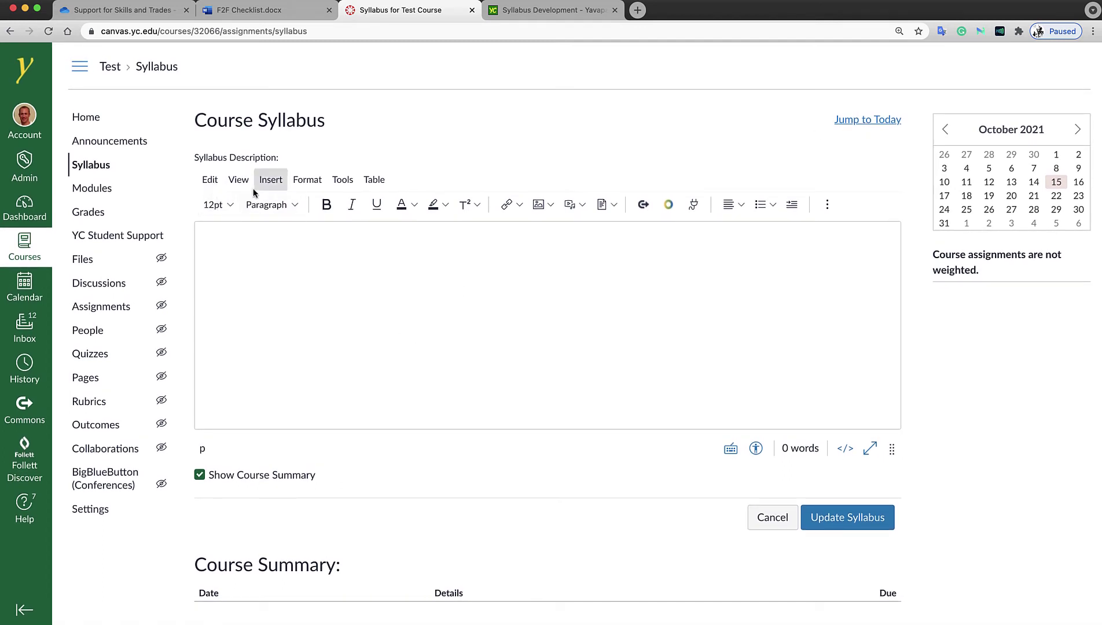
click(270, 180)
mouse_move(298, 270)
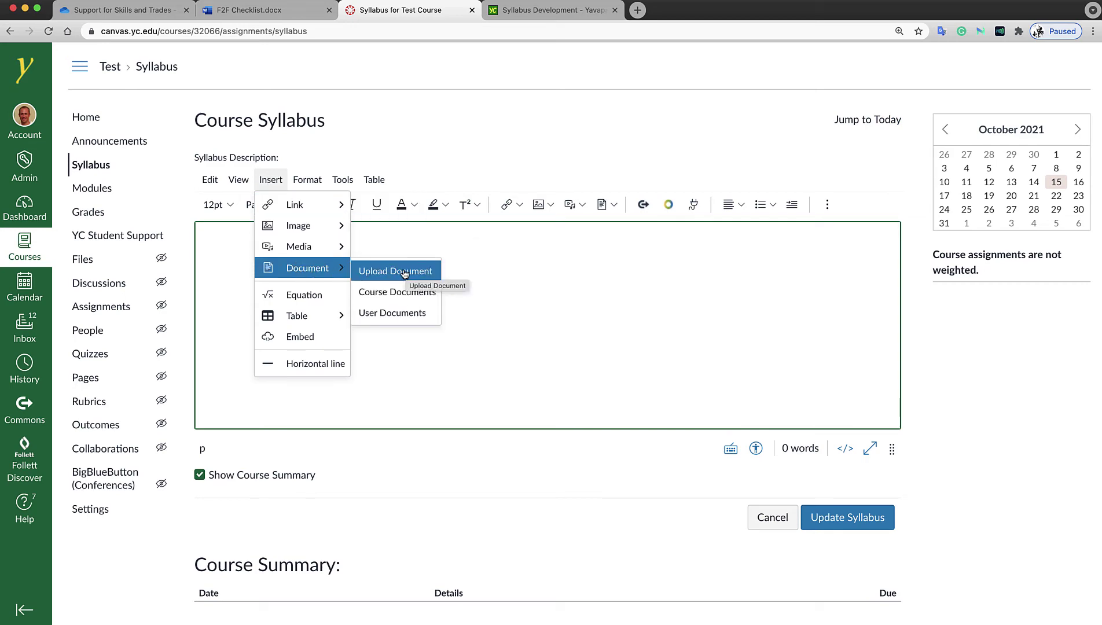
click(386, 272)
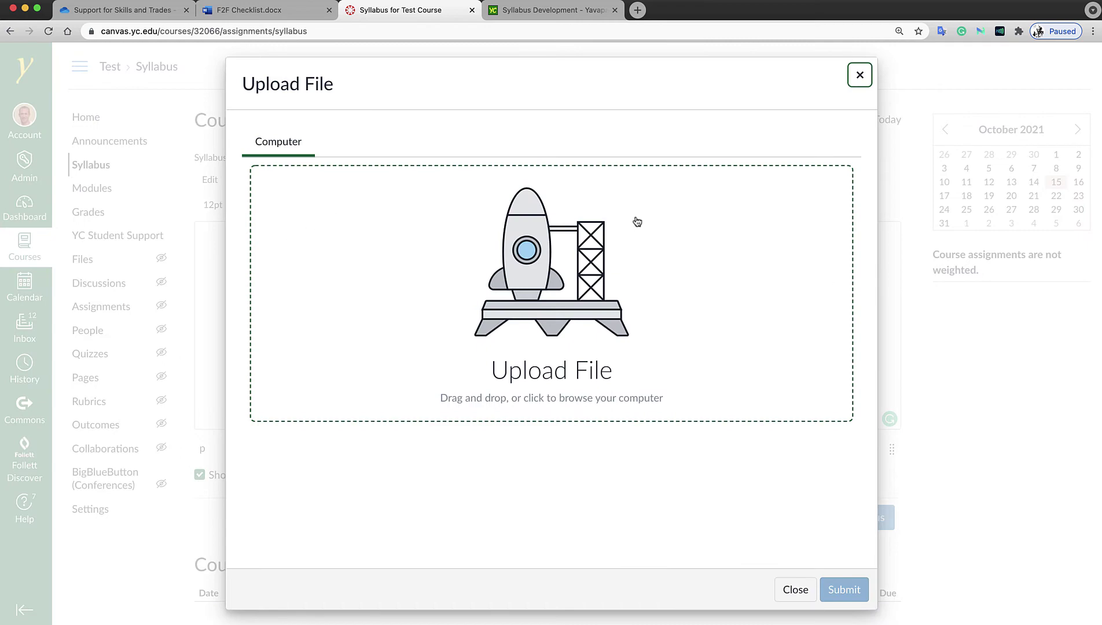
- Upload syllabus-template.doc from Downloads into the syllabus description and save with Update Syllabus
click(375, 251)
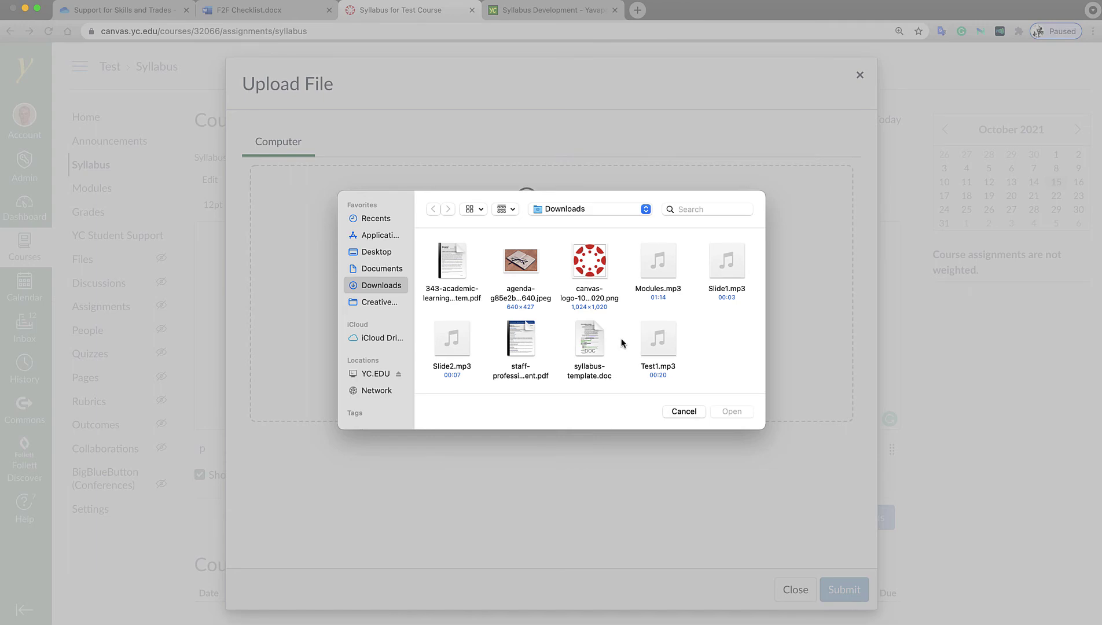
click(591, 340)
click(731, 411)
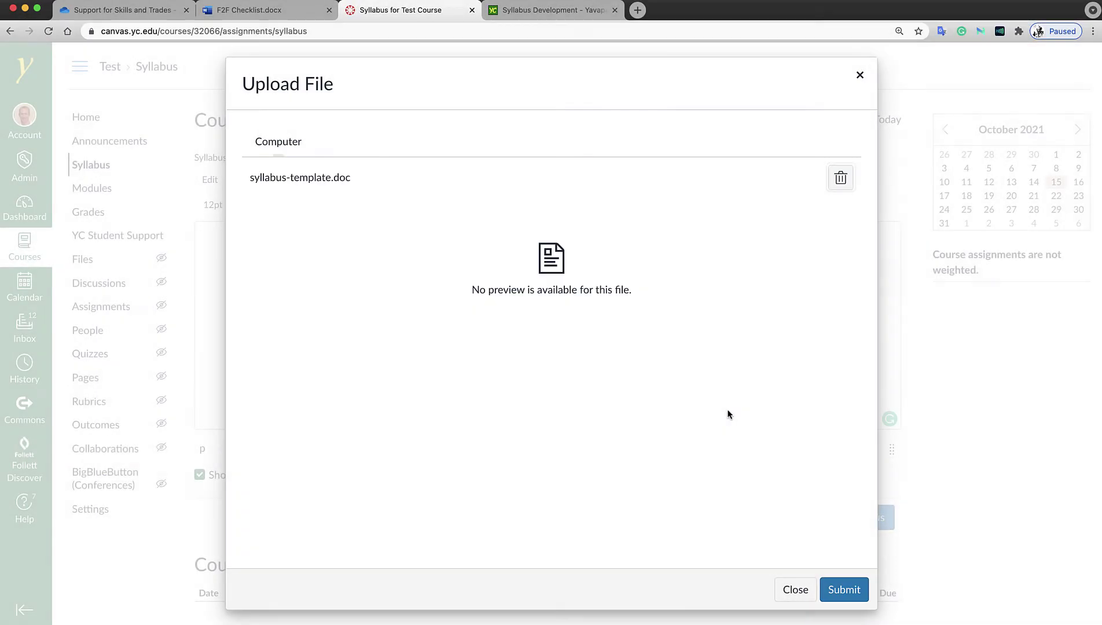
click(845, 589)
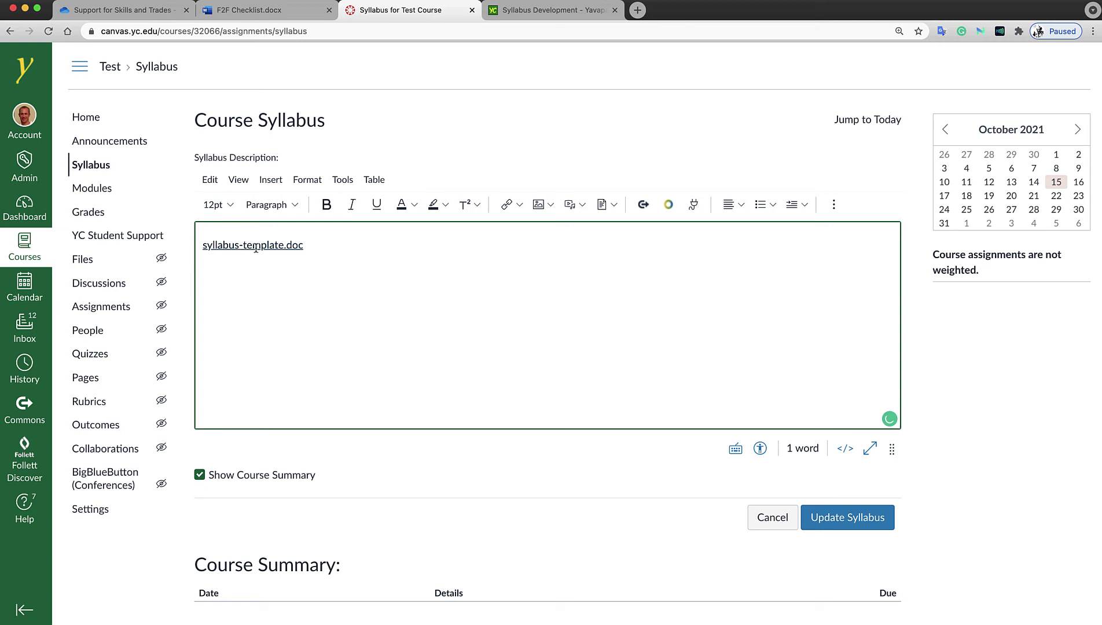
click(852, 525)
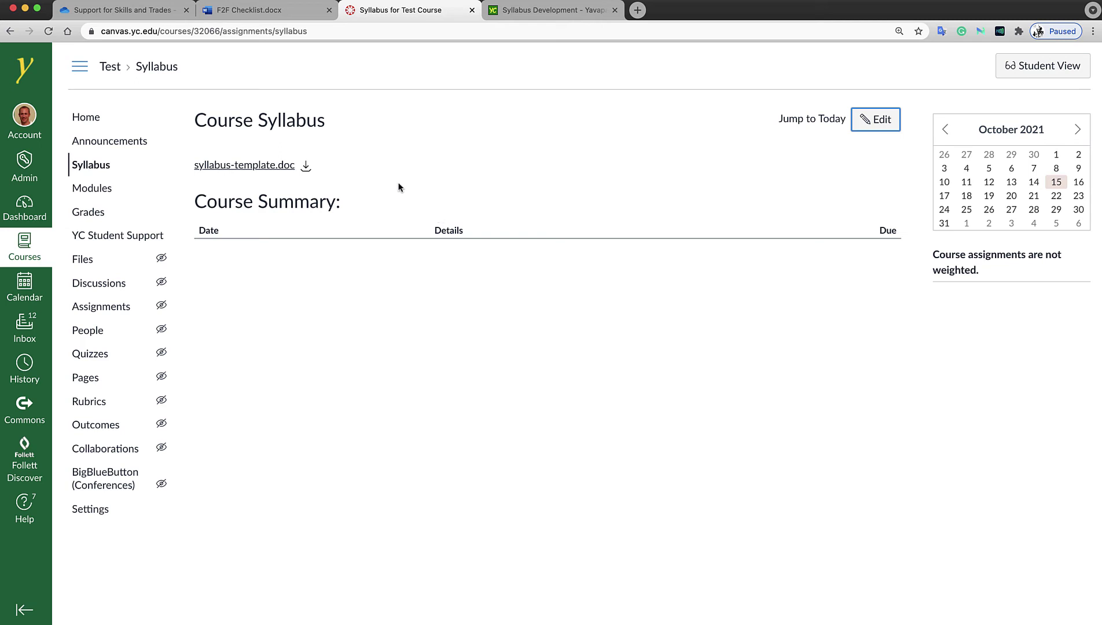
- Set the syllabus-template.doc link's options to Preview inline with the preview expanded by default
click(882, 126)
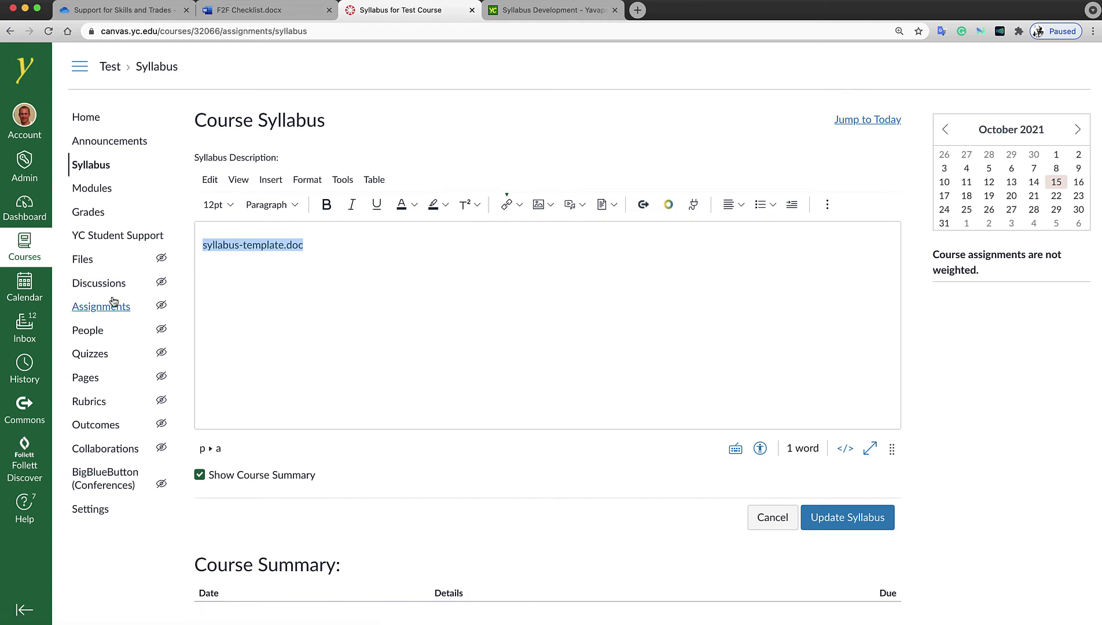
click(251, 245)
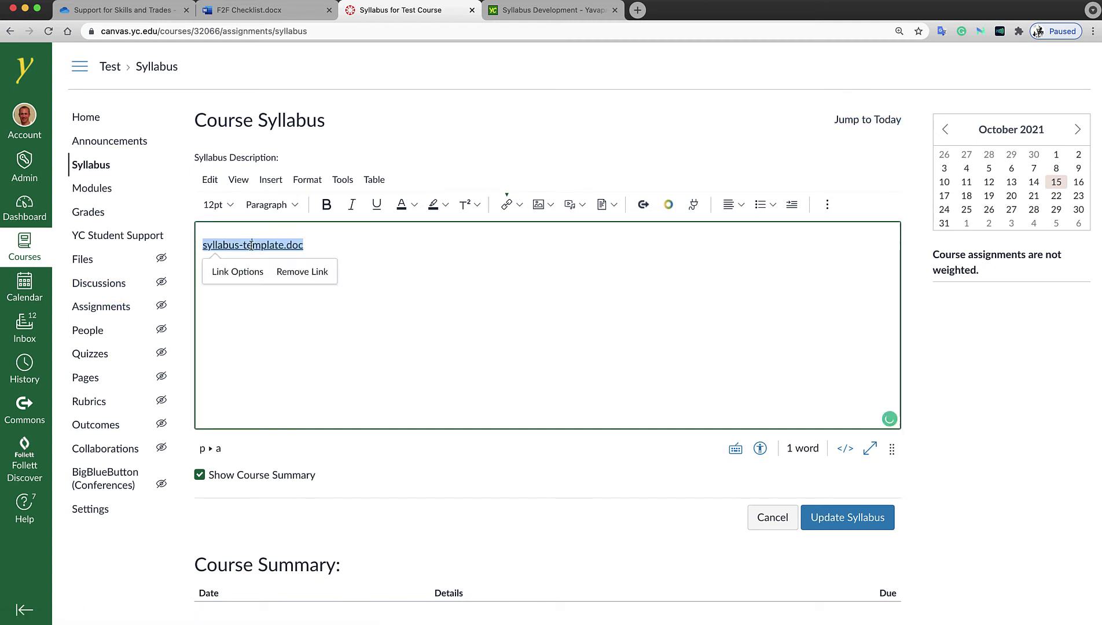
click(231, 272)
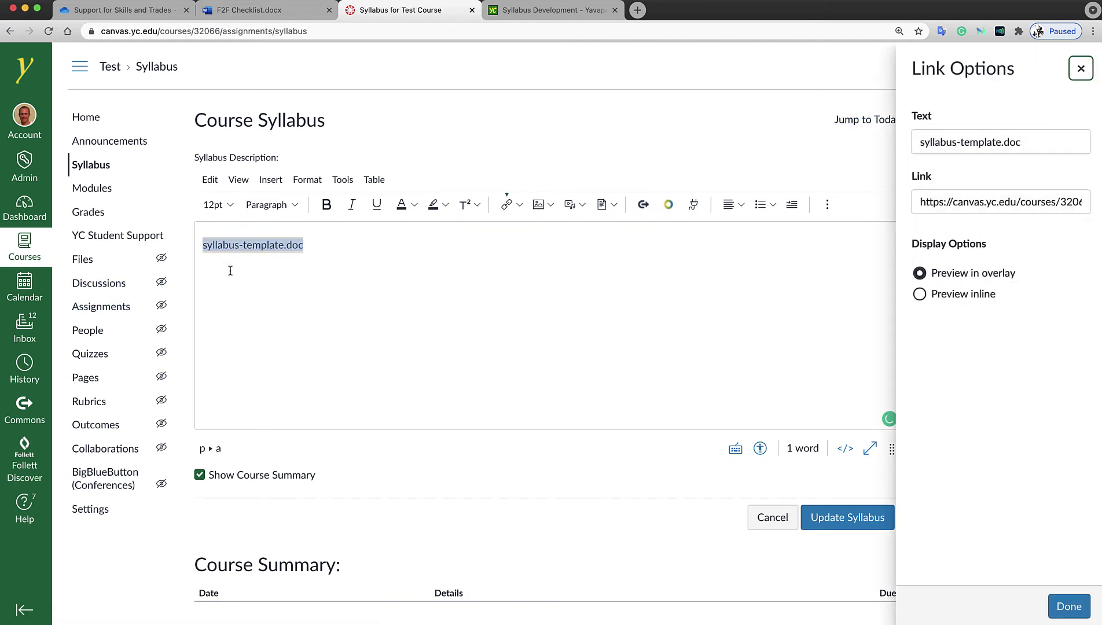
click(920, 295)
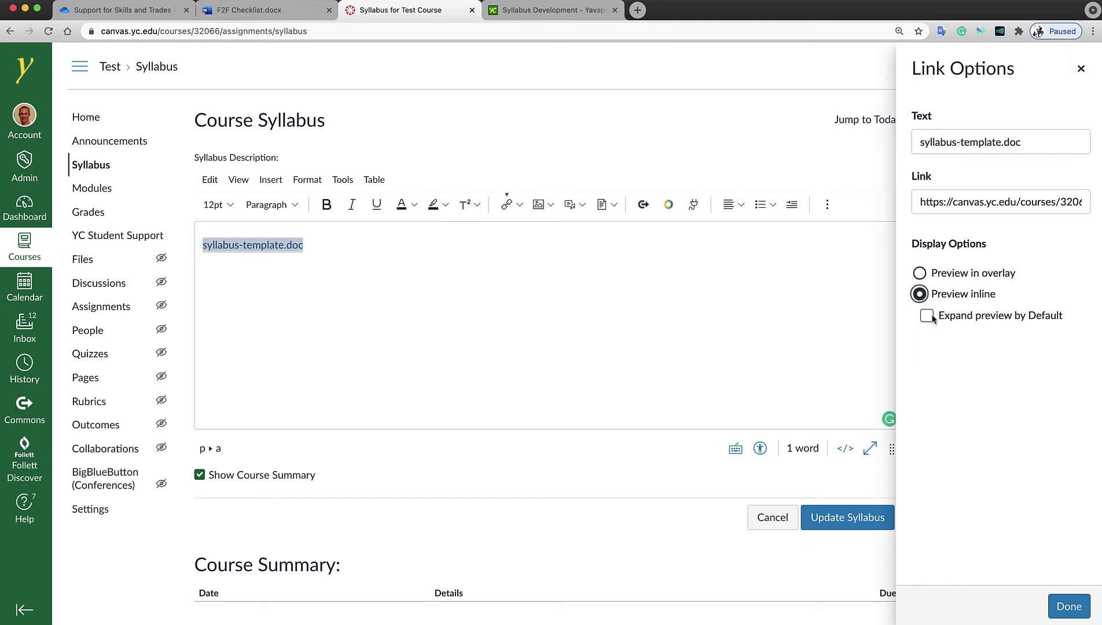
click(926, 318)
click(1068, 605)
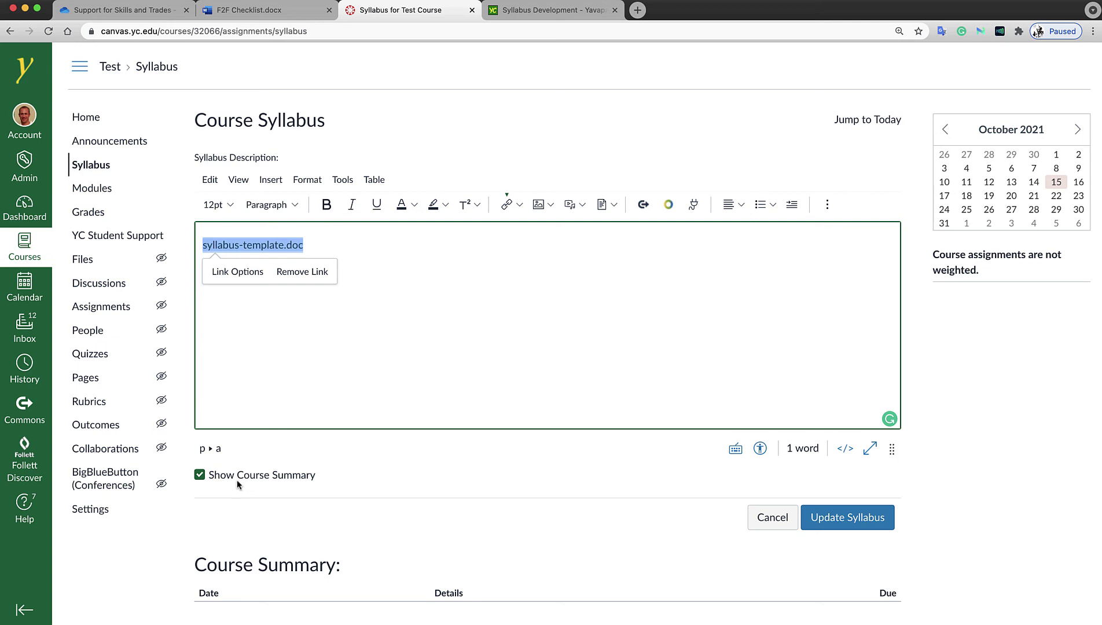
- Uncheck Show Course Summary, save the syllabus, and scroll through the inline template preview
click(201, 476)
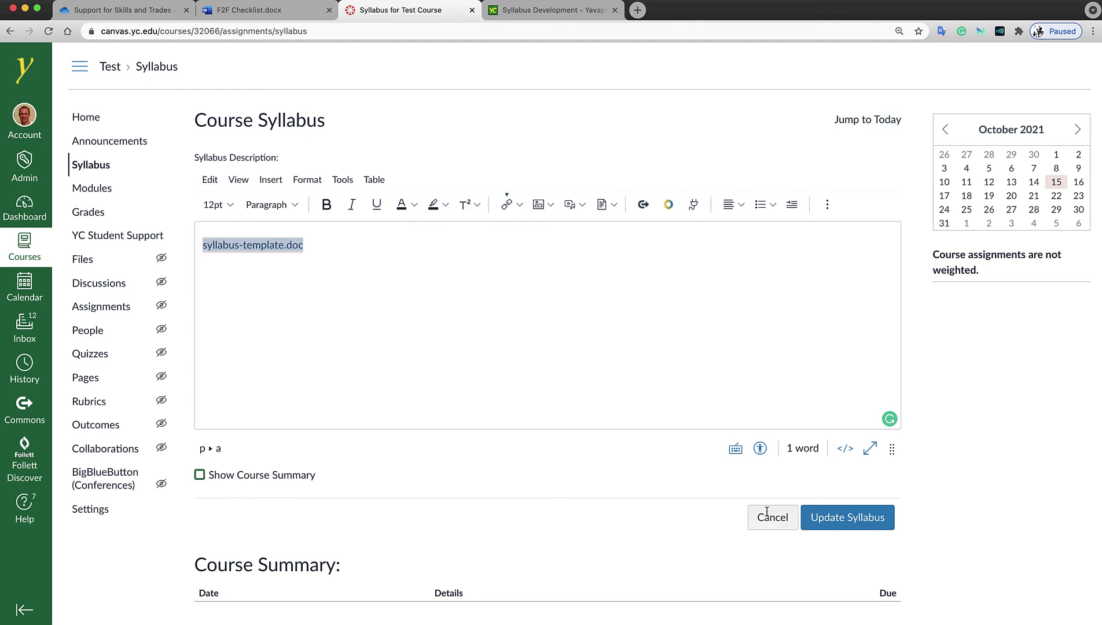
click(847, 520)
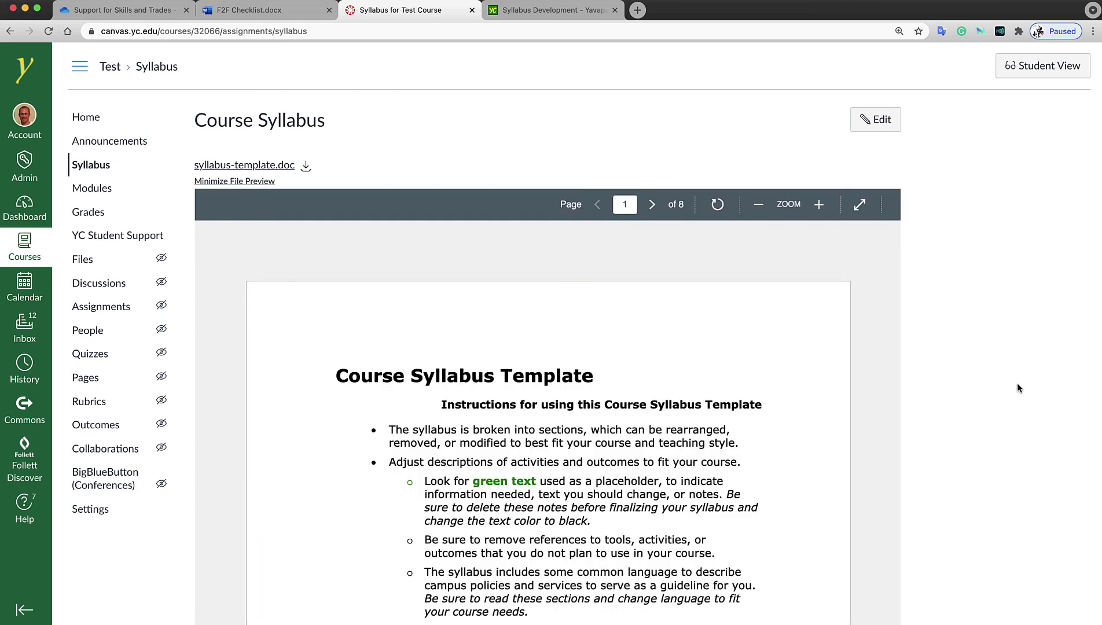
scroll(657, 370, down, 15)
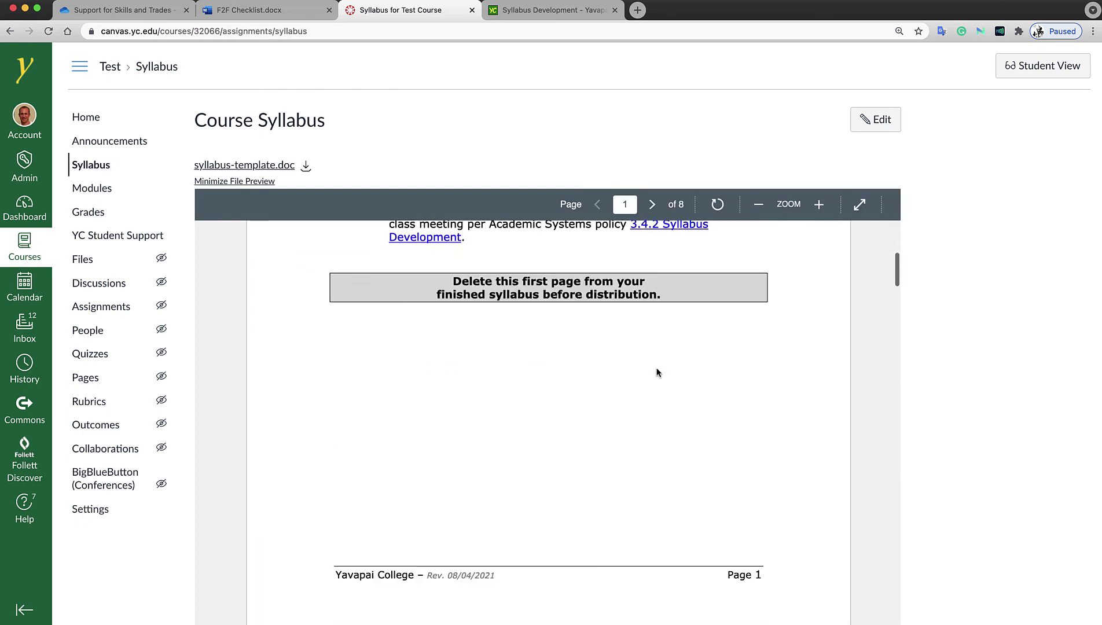
scroll(658, 371, down, 20)
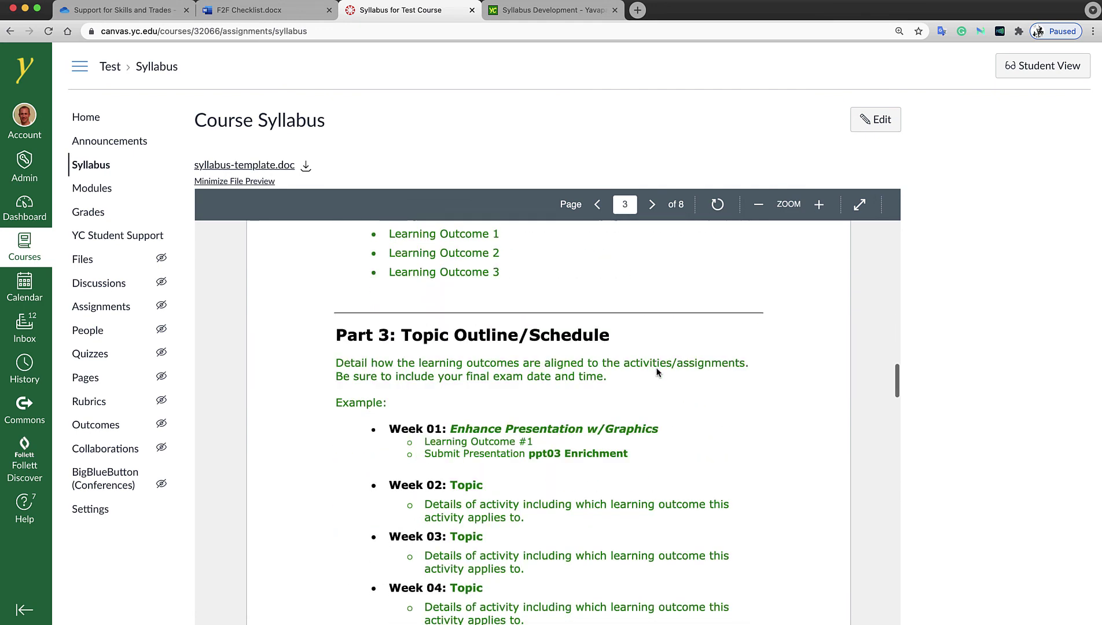
scroll(657, 371, down, 15)
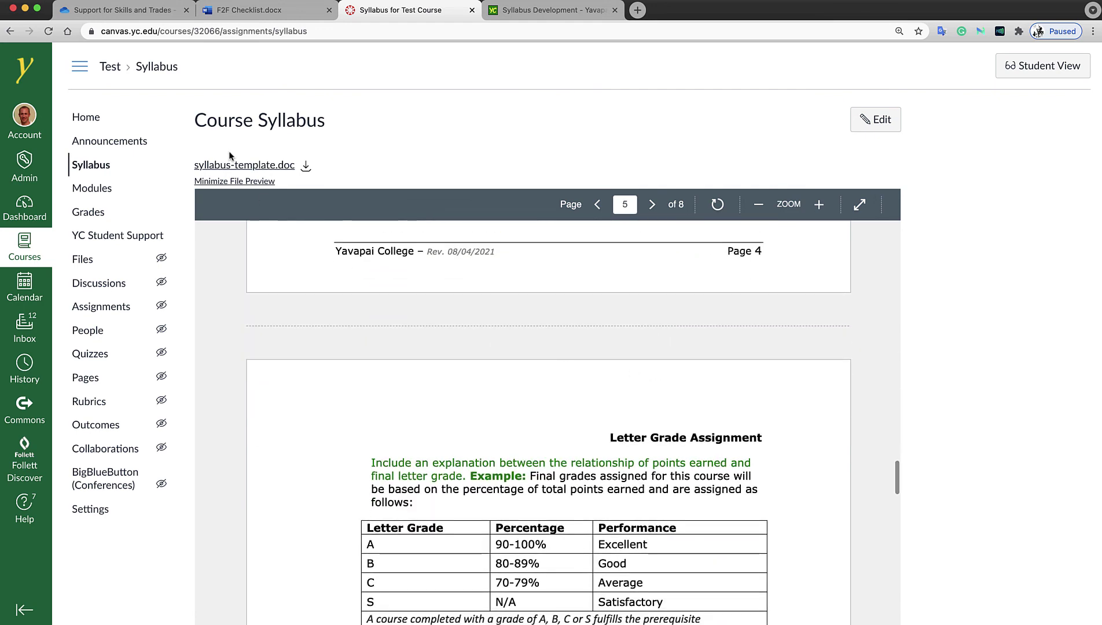